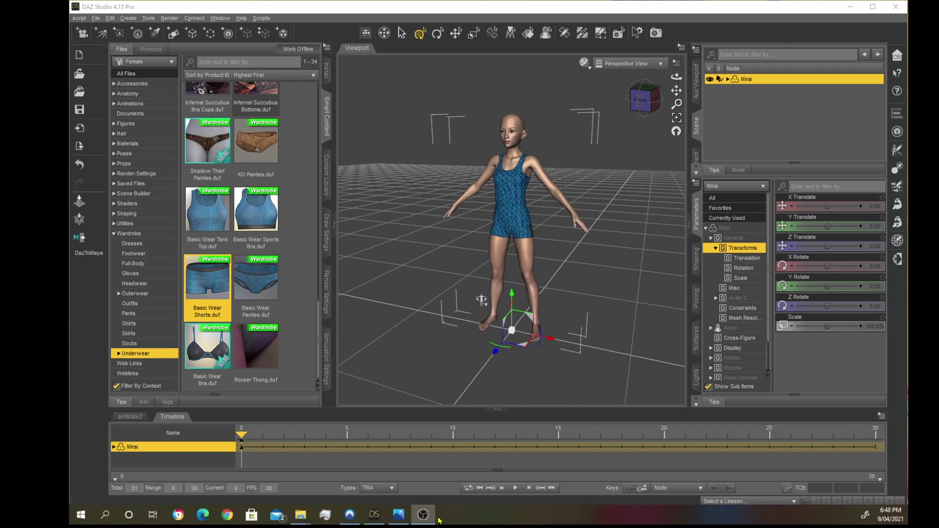
Close the Windows Photos viewer showing the tutorial title image to reveal the Mirai scene.
mouse_move(425, 517)
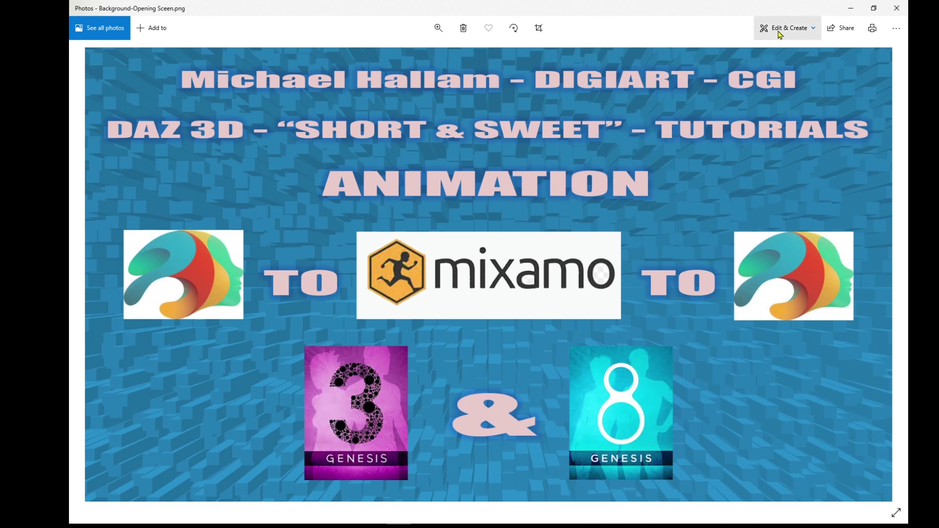
click(896, 8)
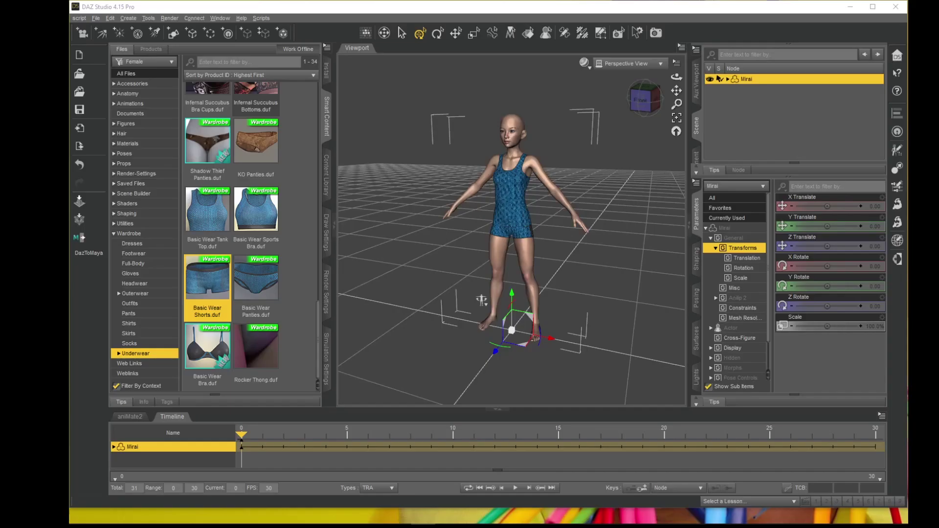
Merge the Ninja Idle .duf from Poses/Adventure and extend the timeline to 120 frames.
click(96, 19)
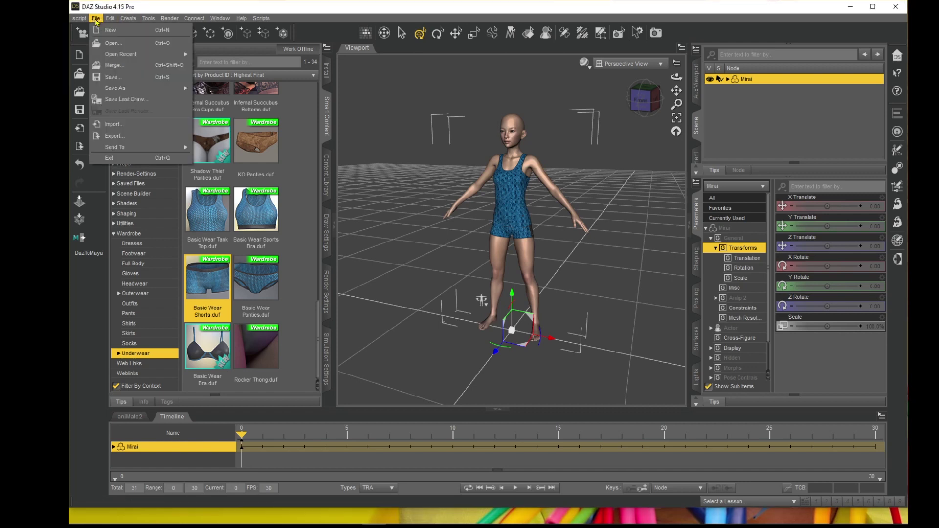
click(114, 66)
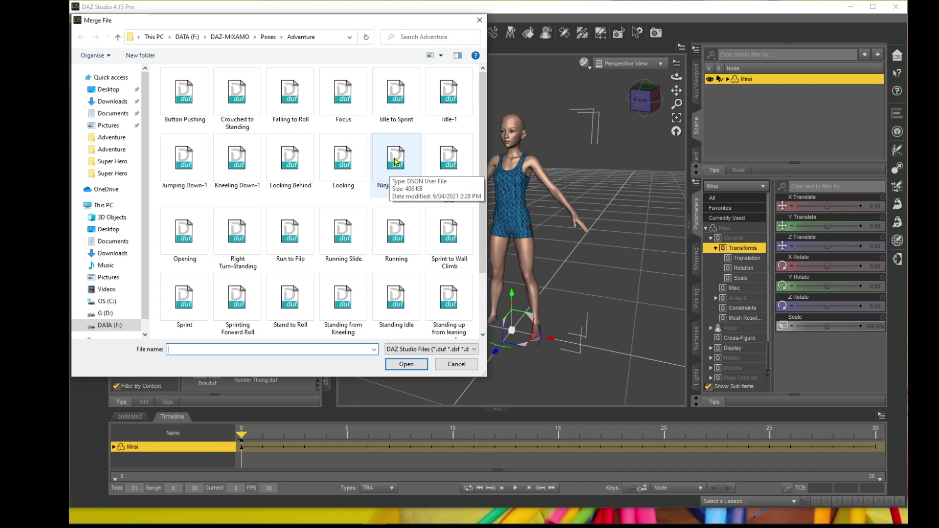
double_click(396, 163)
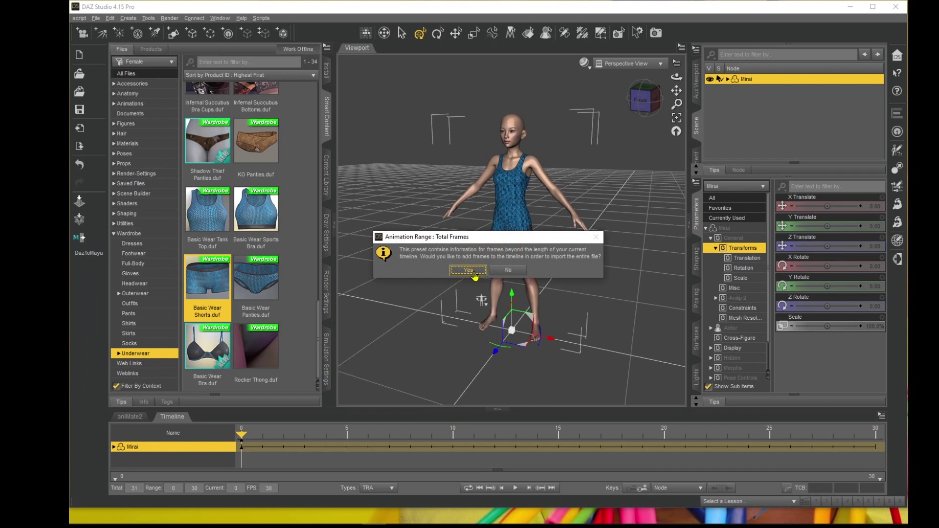
click(468, 270)
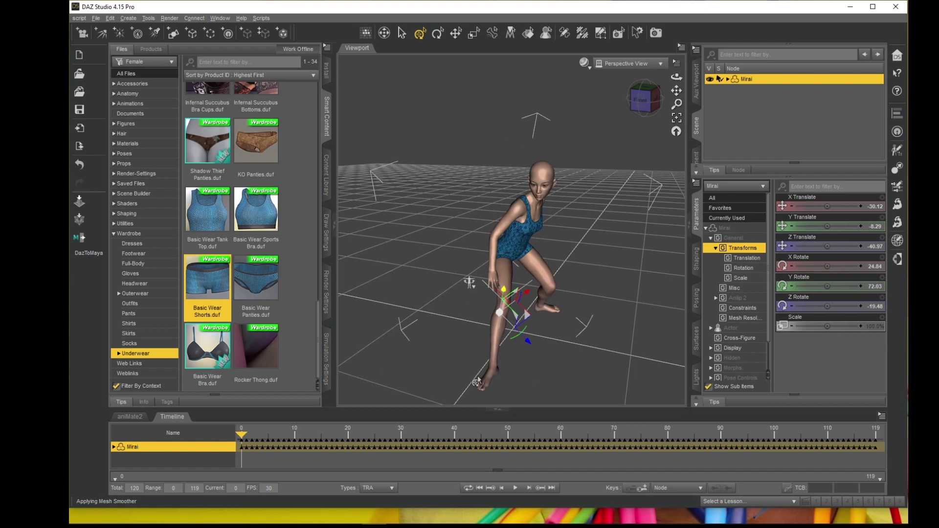
Preview the 120-frame Ninja Idle animation, then stop it and rewind to frame 0.
click(614, 266)
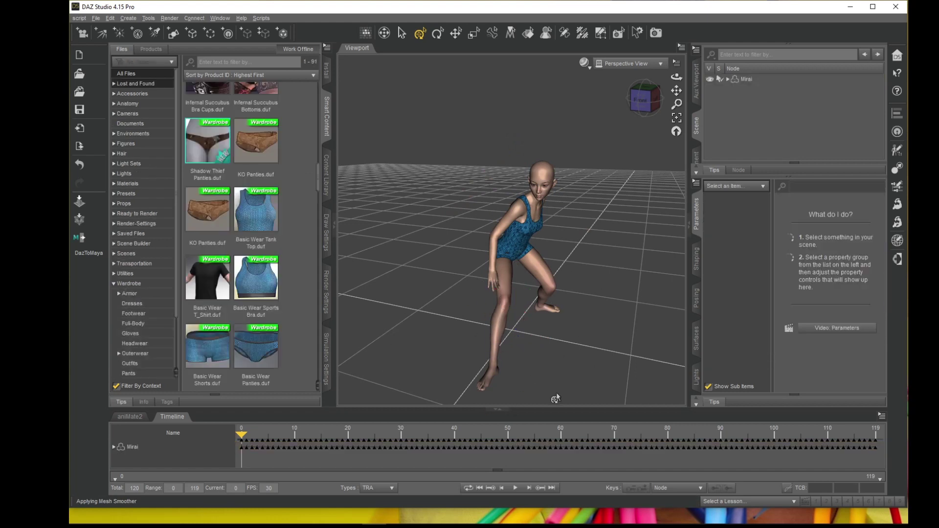
click(515, 489)
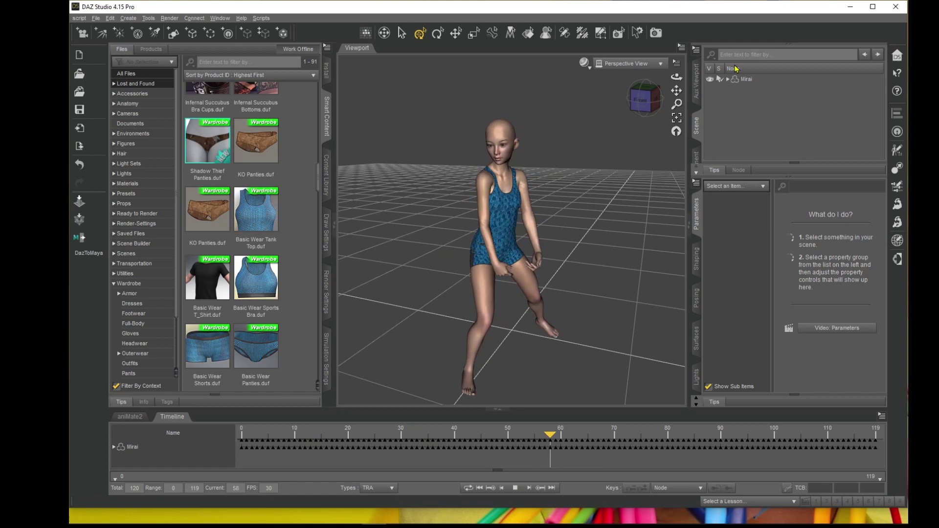
click(508, 234)
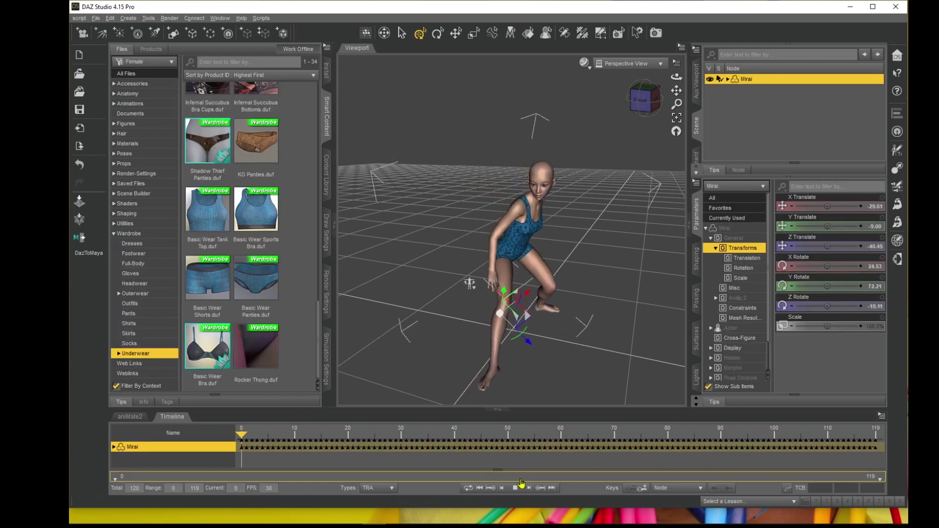
click(515, 487)
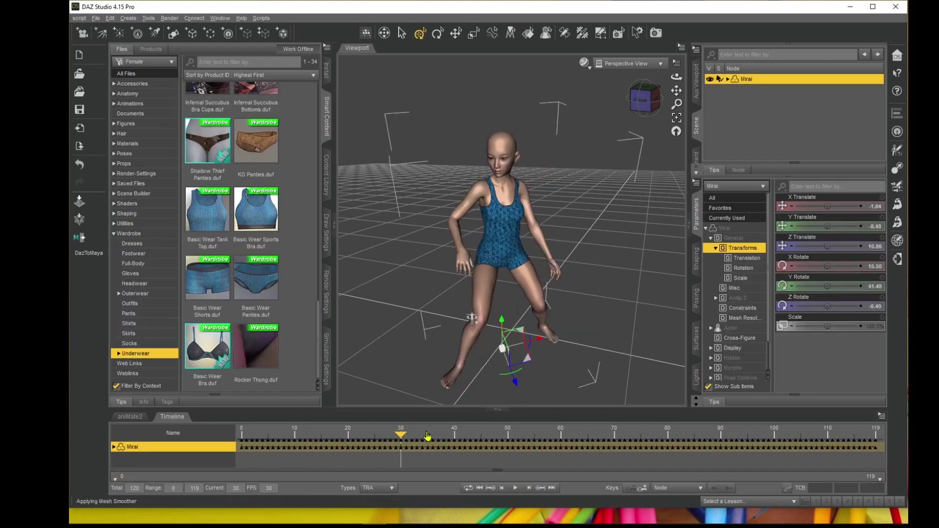
drag(400, 434, 223, 433)
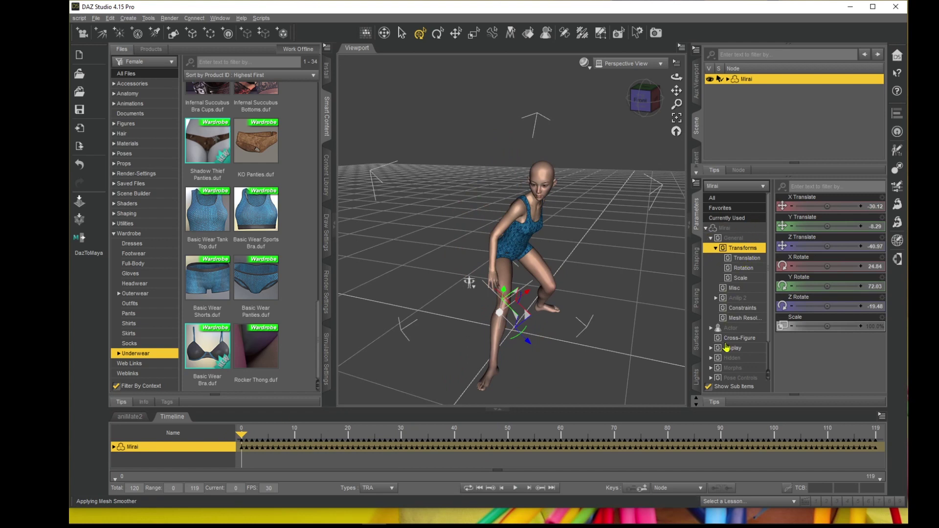
Set G3F Full Body under Pose Controls > G3F Pose to 1.00 and resume playback.
click(711, 380)
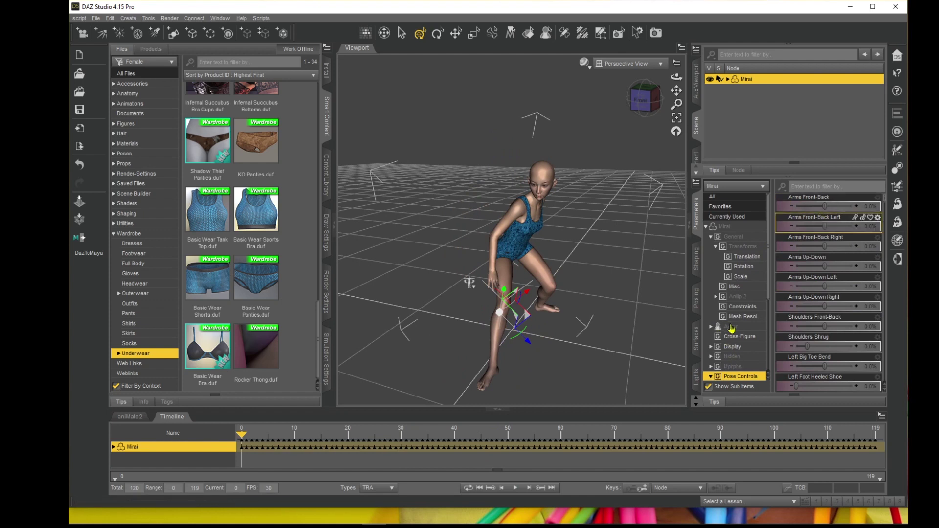
scroll(731, 328, down, 4)
click(732, 287)
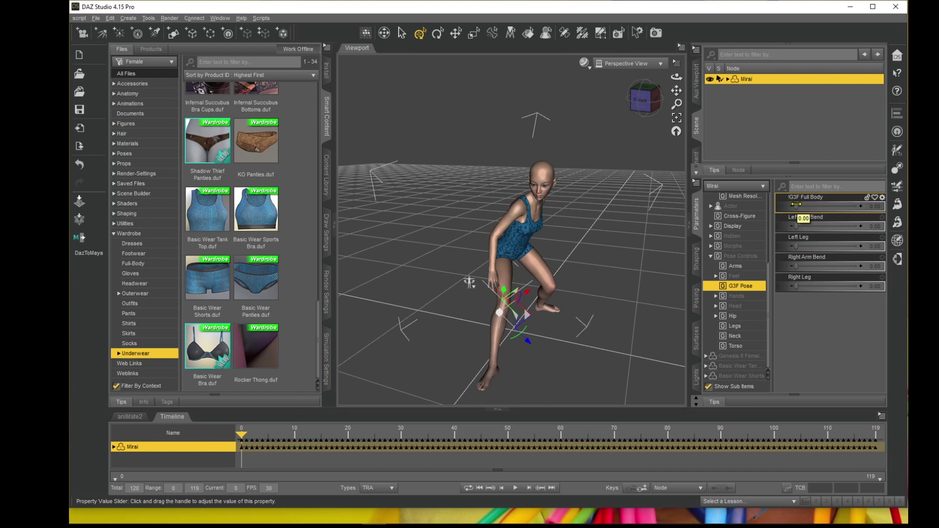
drag(796, 204, 885, 197)
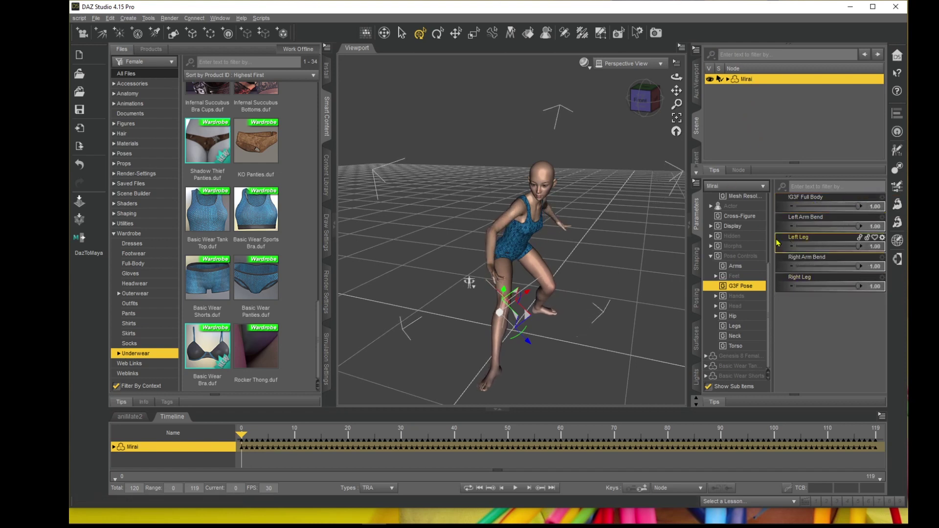
click(515, 488)
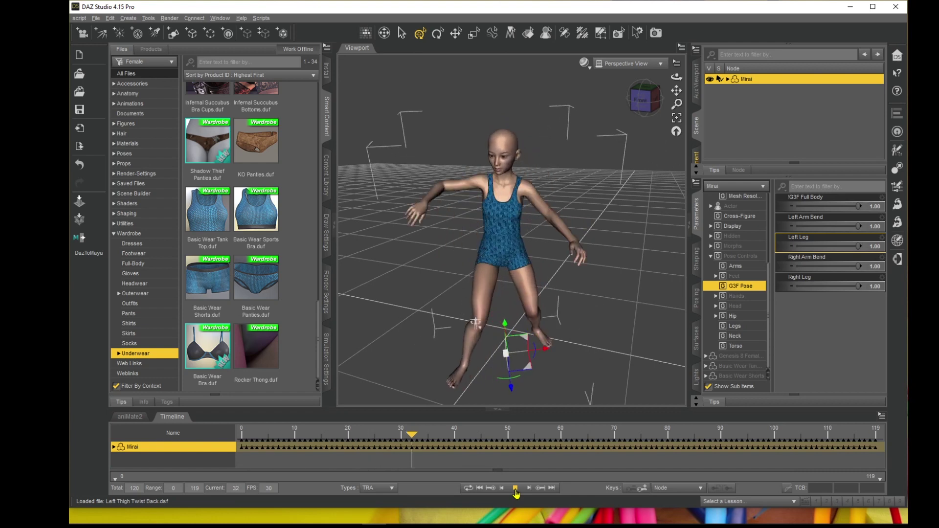
Stop playback and undo the G3F Full Body change and the animation merge.
click(516, 487)
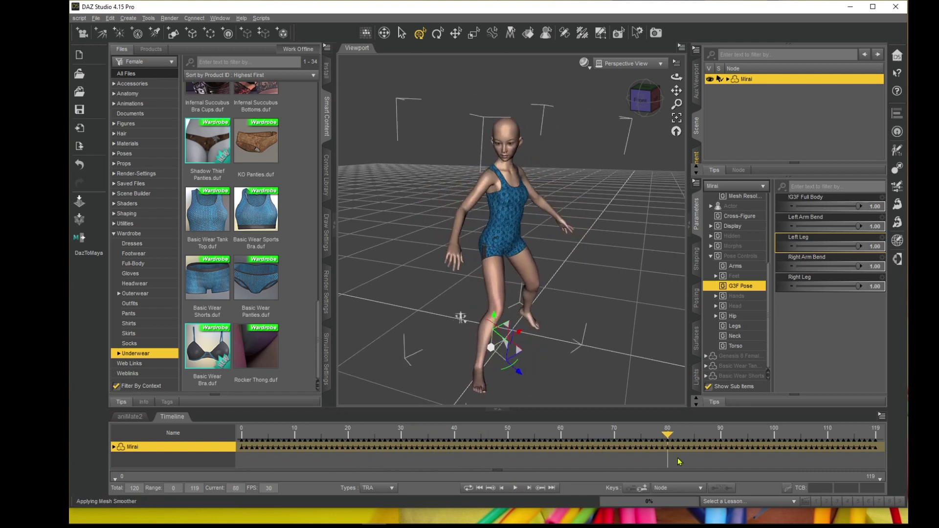
click(479, 488)
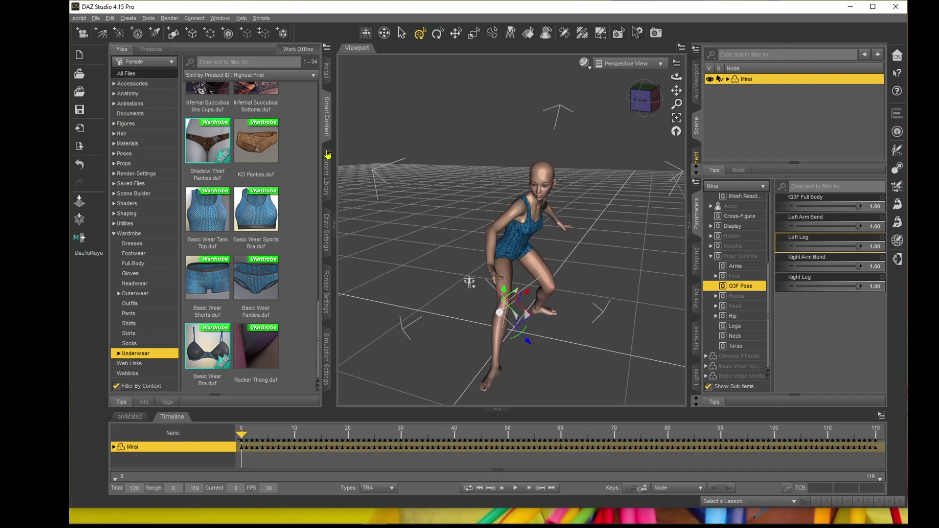
click(110, 18)
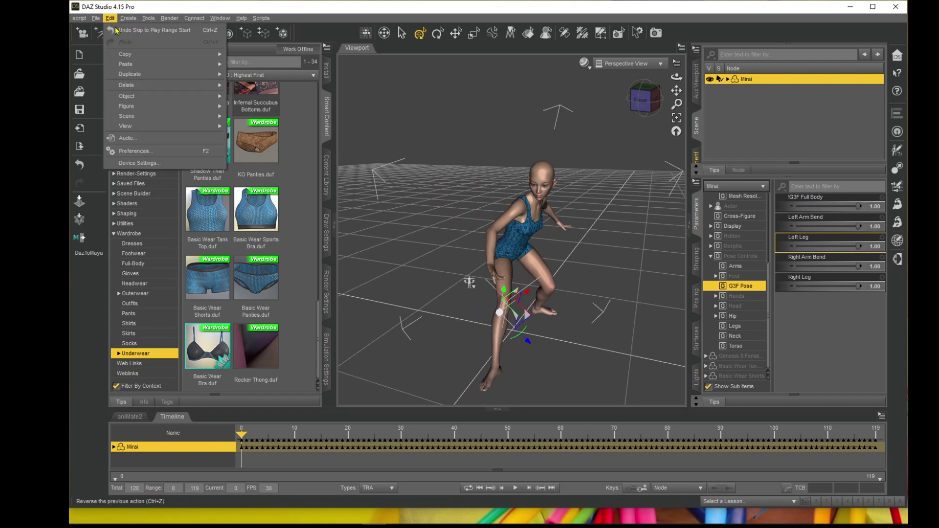
click(120, 29)
click(110, 18)
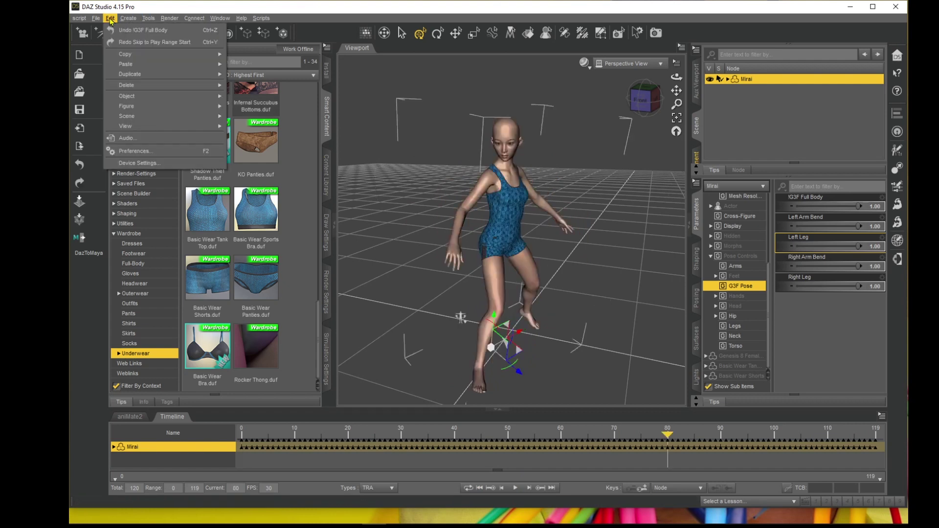
click(118, 33)
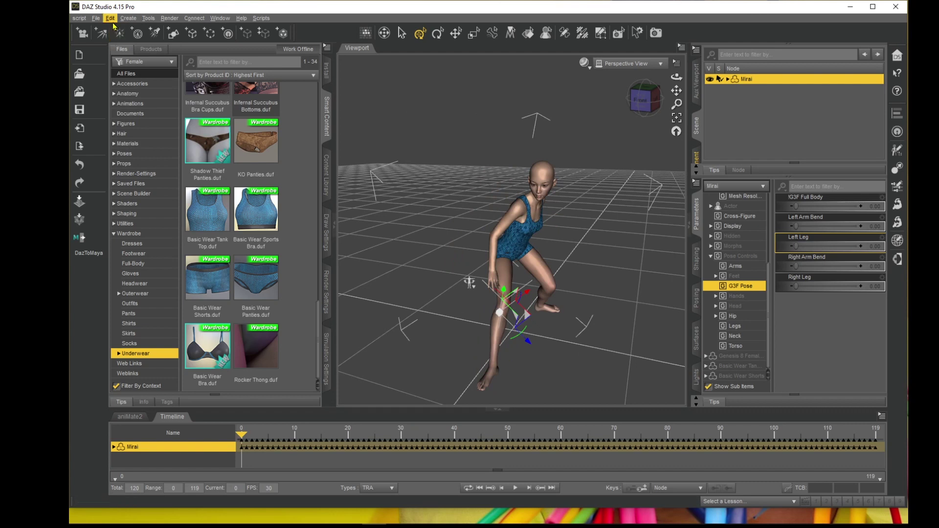
click(110, 18)
click(120, 31)
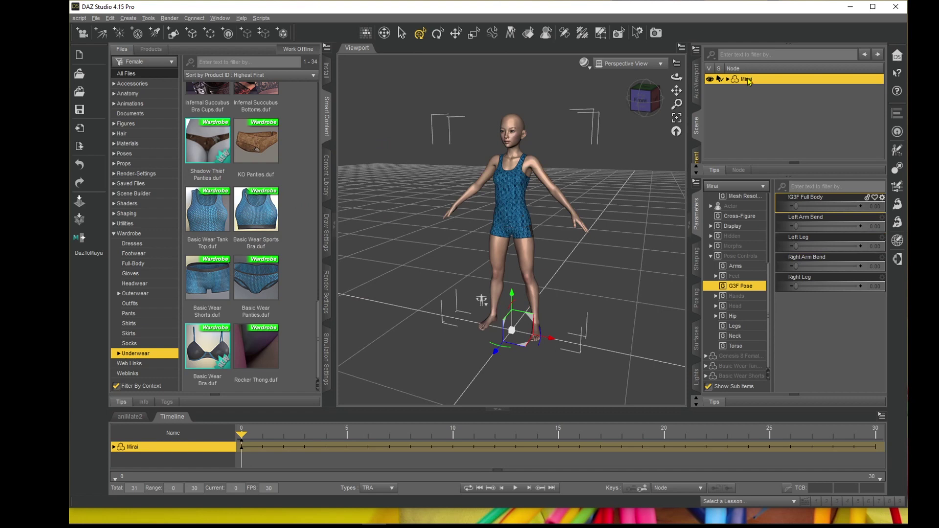
Select Mirai plus all her child bones with Select Children from the Scene pane.
right_click(748, 81)
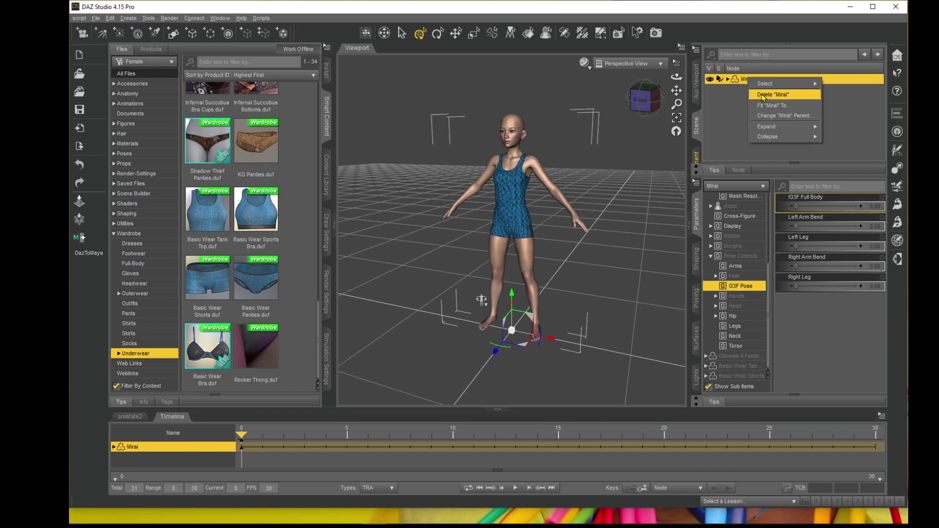
mouse_move(774, 89)
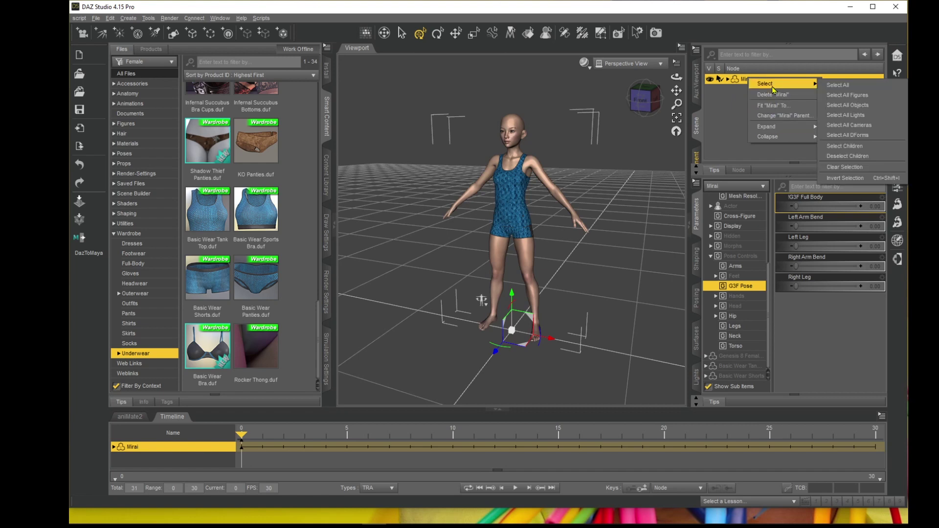
click(851, 146)
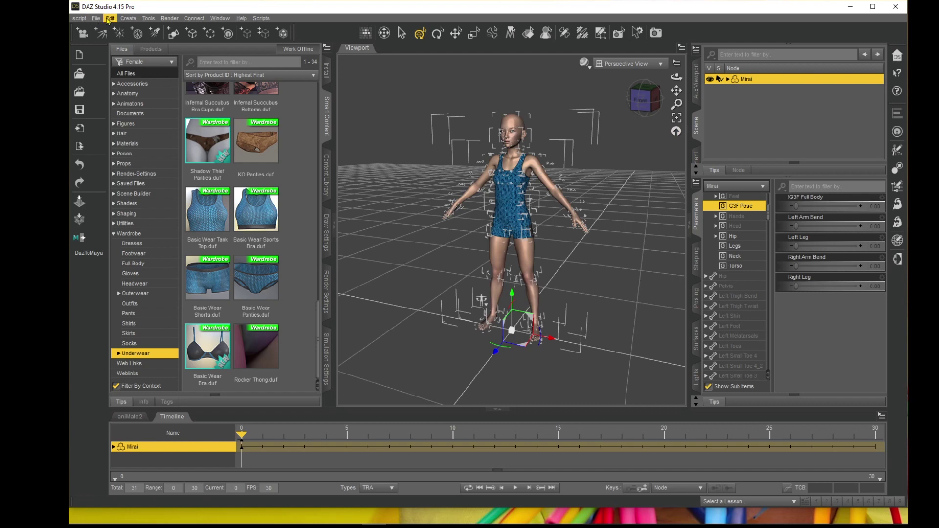
Toggle Enable IK twice under Edit > Figure > Inverse Kinematics.
click(110, 19)
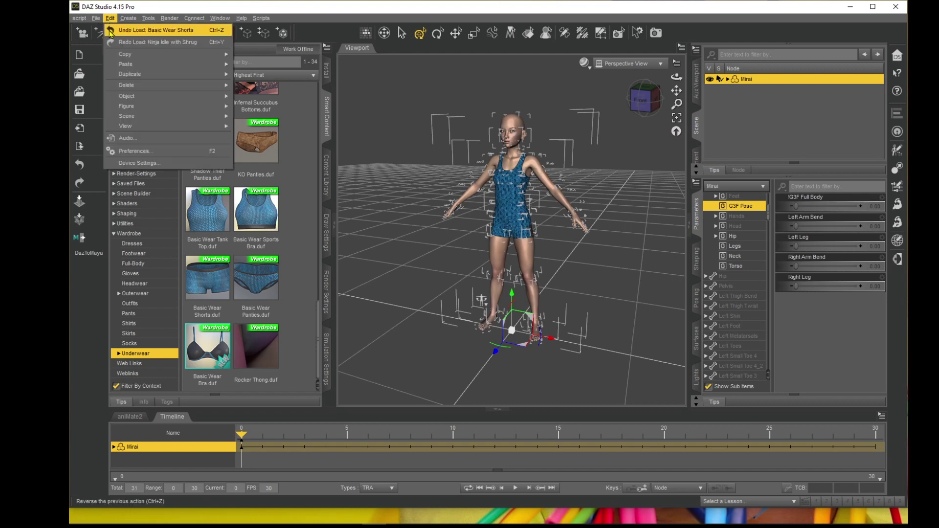
mouse_move(125, 108)
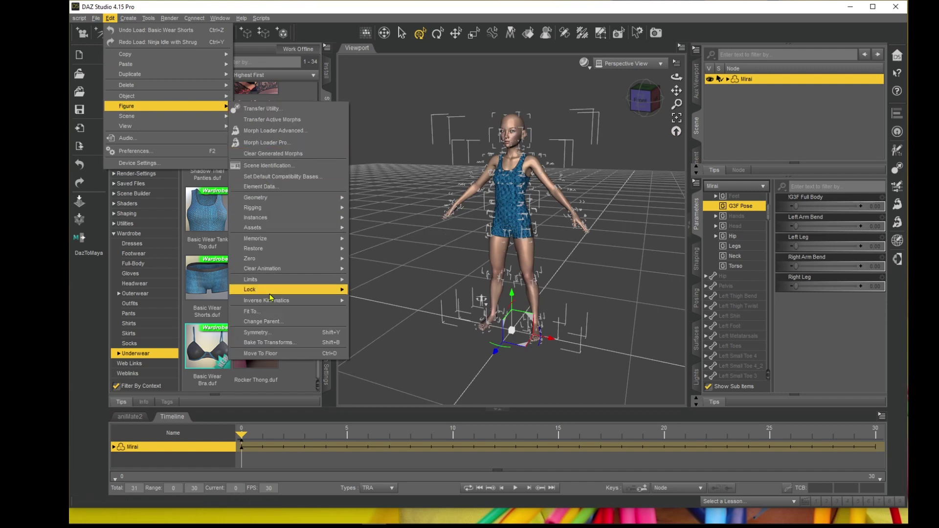
mouse_move(274, 303)
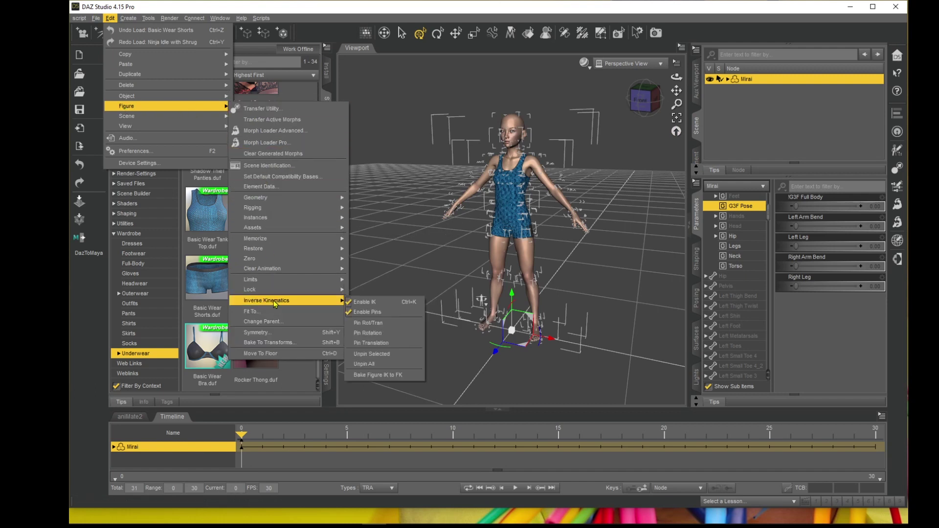
click(350, 303)
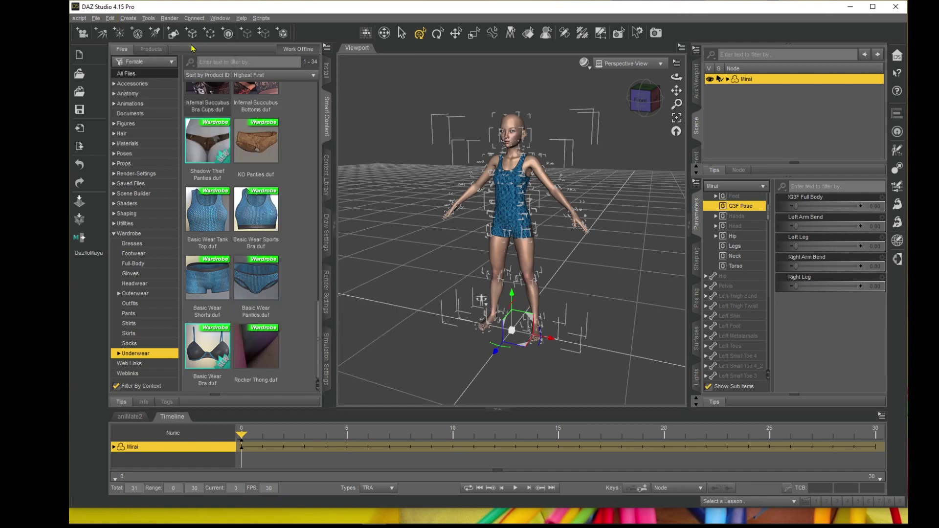
click(110, 18)
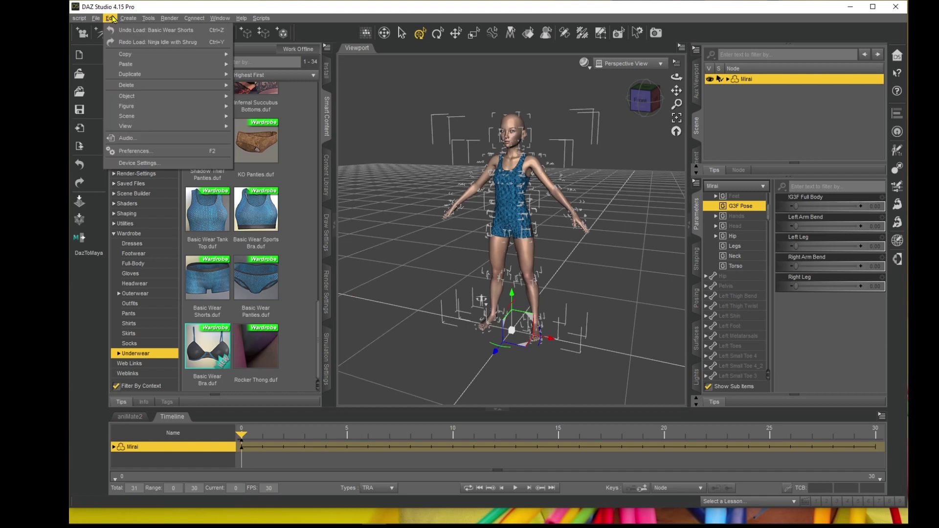
mouse_move(158, 110)
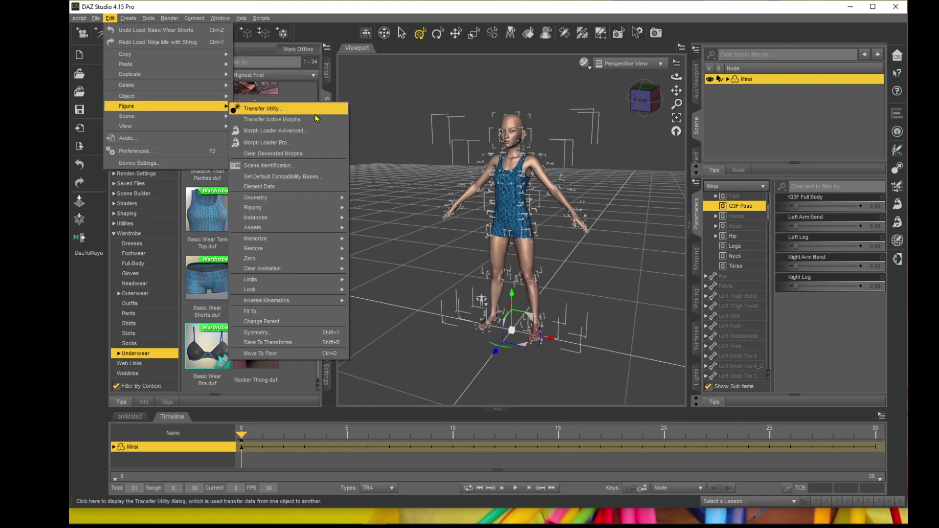
mouse_move(287, 303)
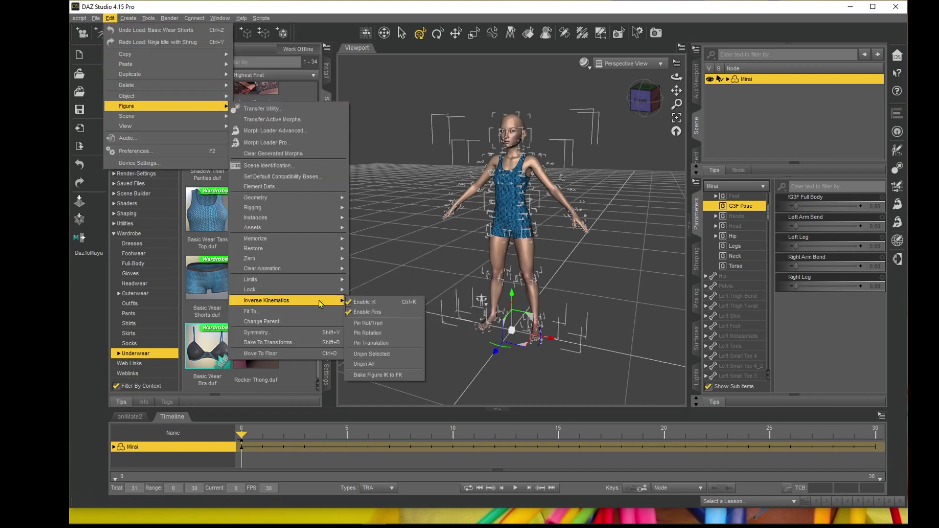
click(348, 303)
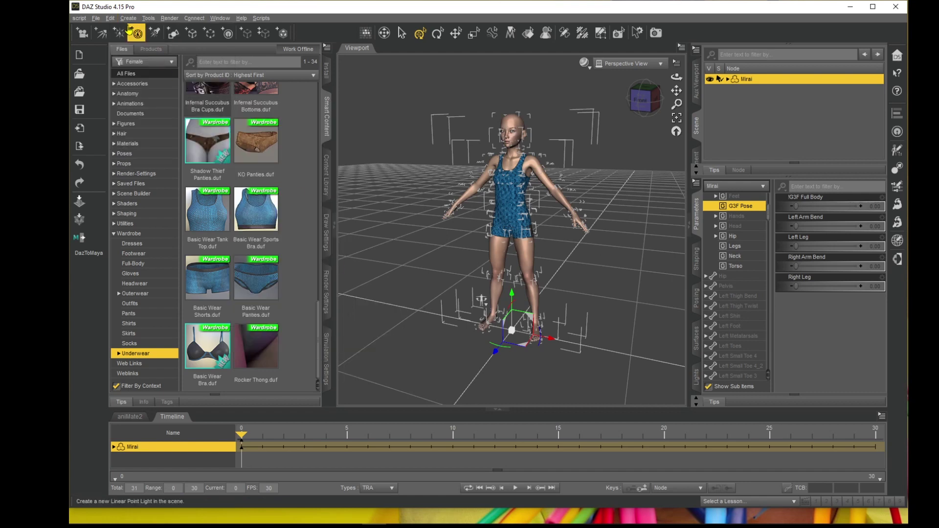
Toggle Enable Pins for Mirai's inverse kinematics.
click(111, 19)
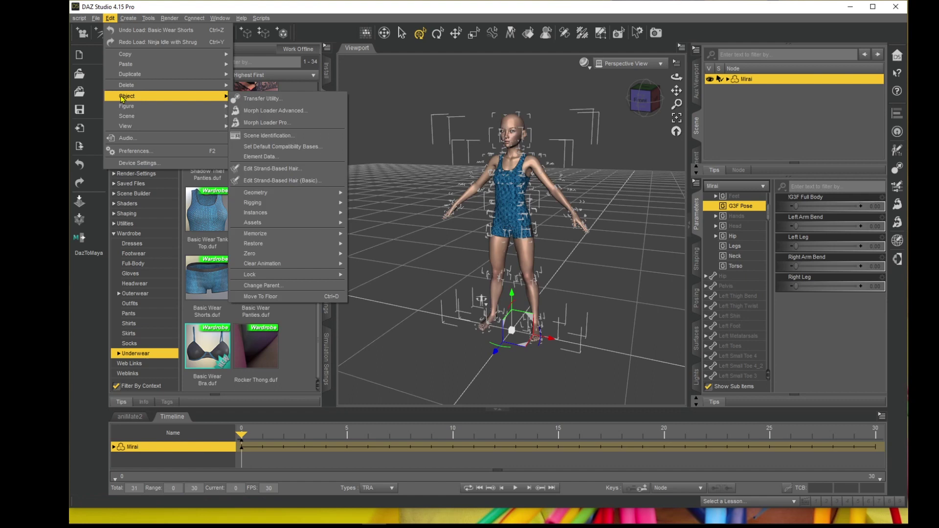
mouse_move(173, 106)
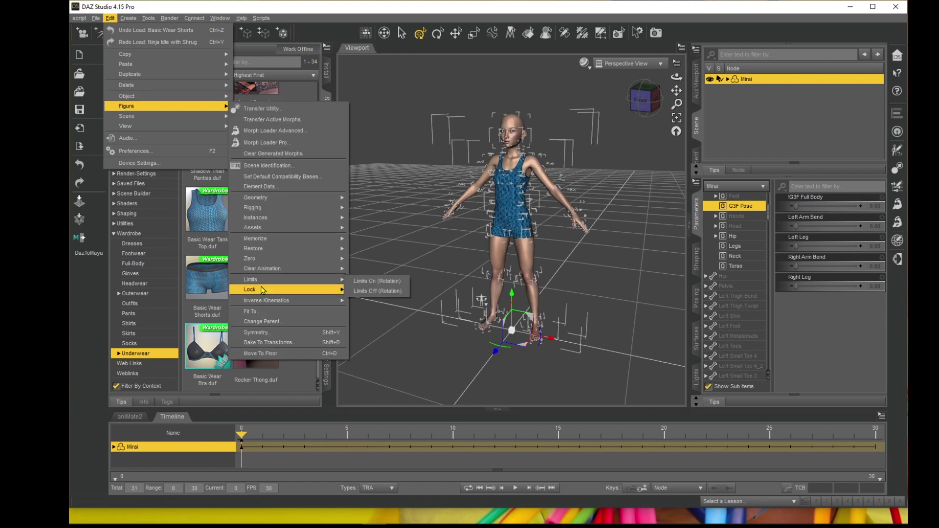
mouse_move(269, 301)
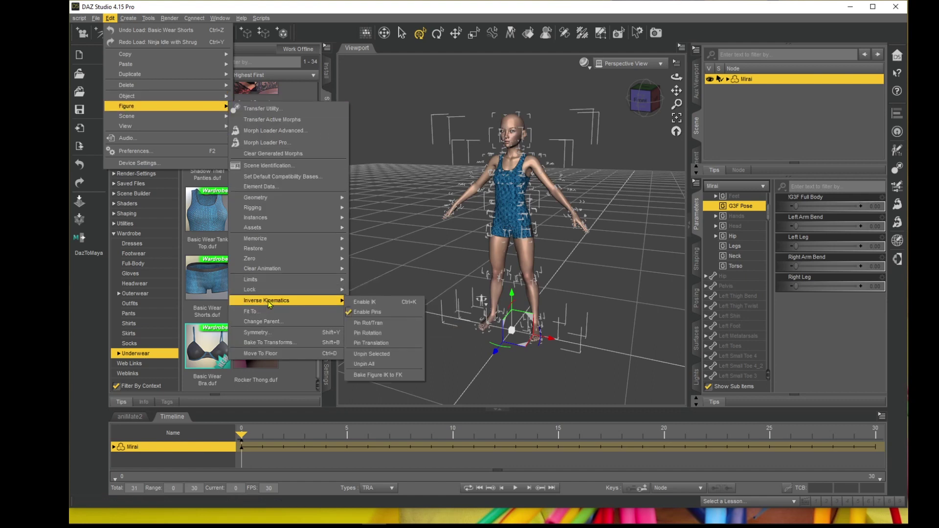
click(349, 313)
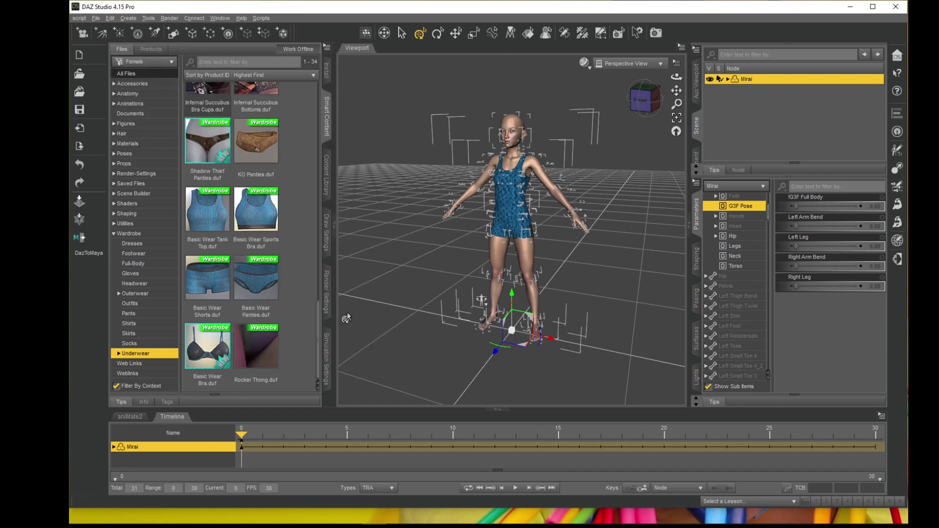
Turn Mirai's rotation limits off with Limits Off (Rotation).
click(110, 19)
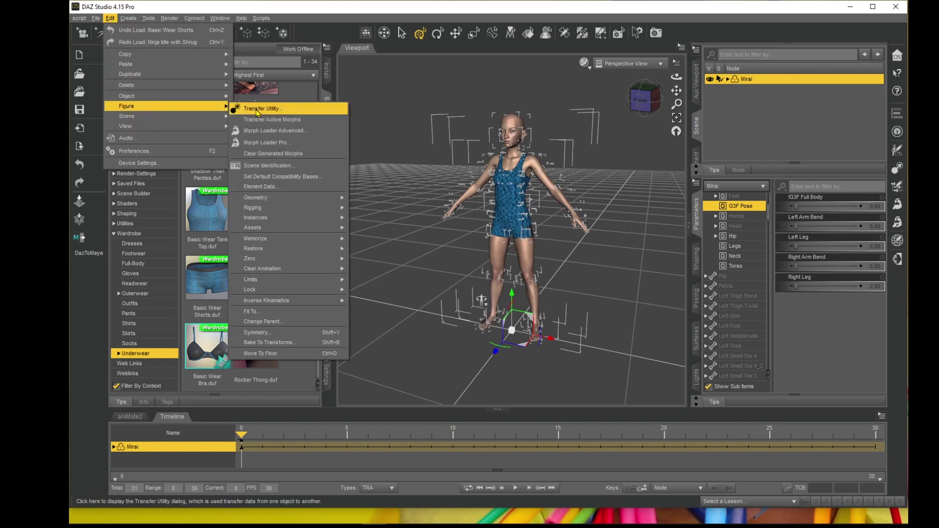
mouse_move(264, 282)
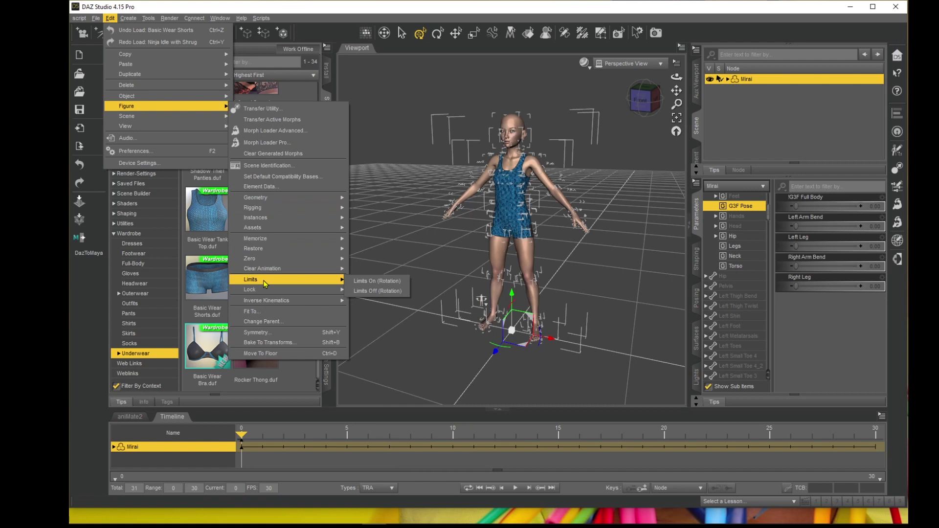
click(371, 293)
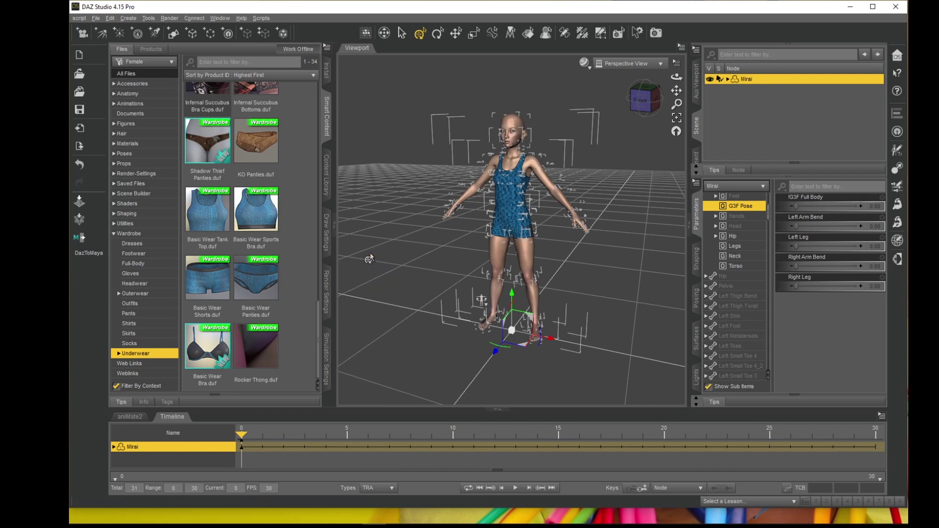
Unlock Mirai's selected nodes with Unlock Selected Node(s).
click(110, 18)
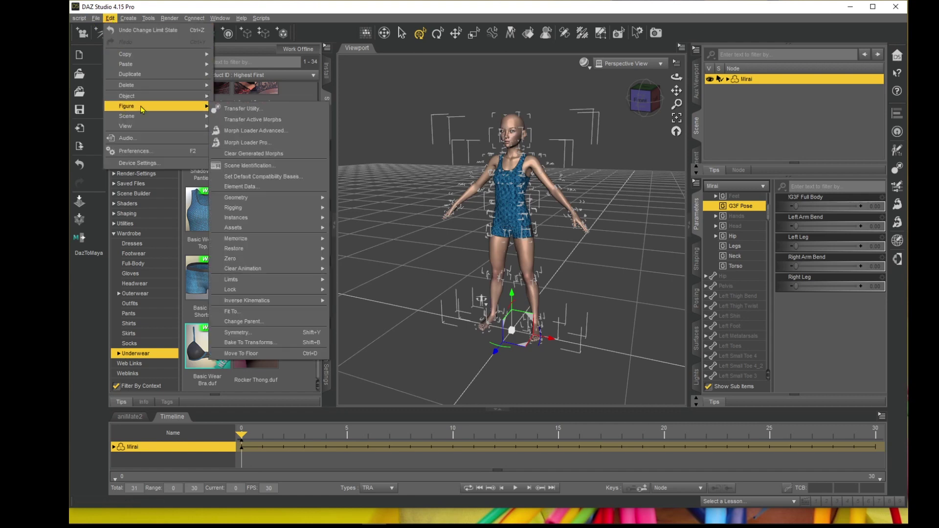
mouse_move(254, 293)
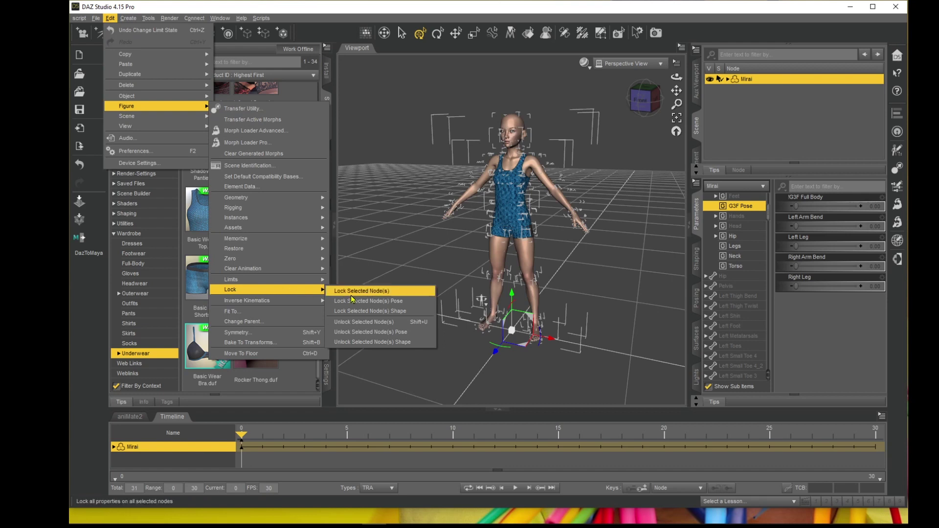
click(358, 323)
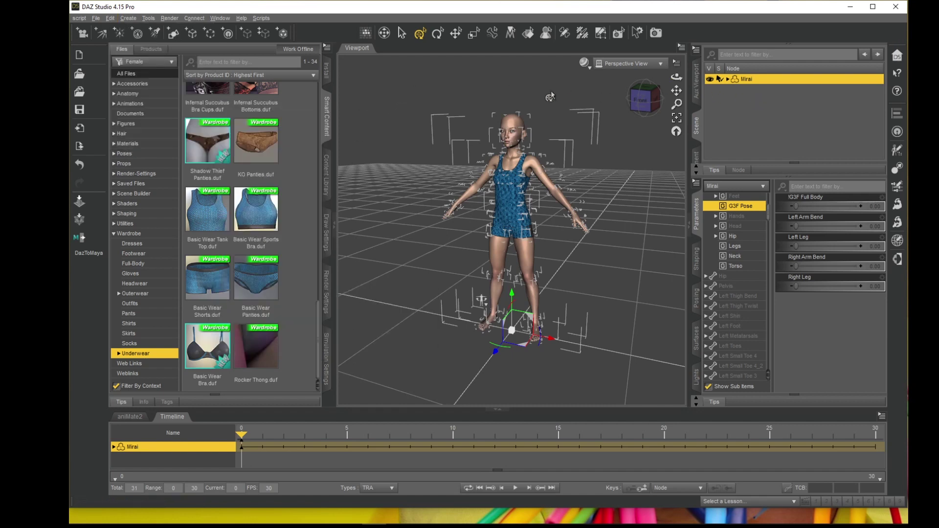
Reselect Mirai and merge Ninja Idle with Shrug, extending the timeline to 120 frames.
click(397, 83)
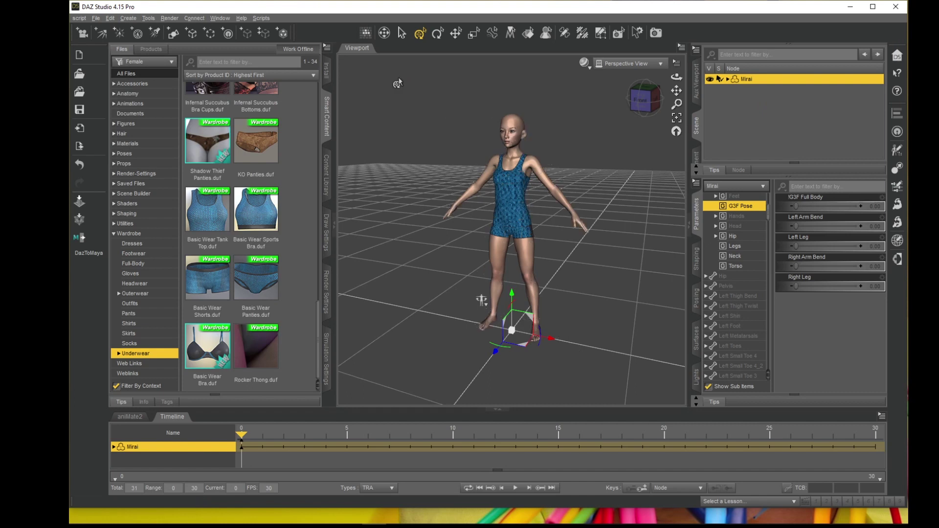
click(746, 79)
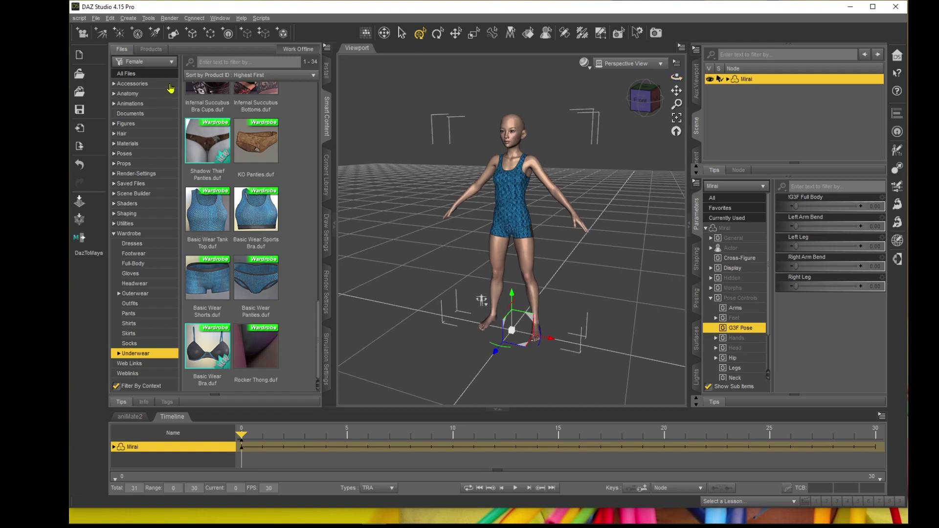
click(95, 18)
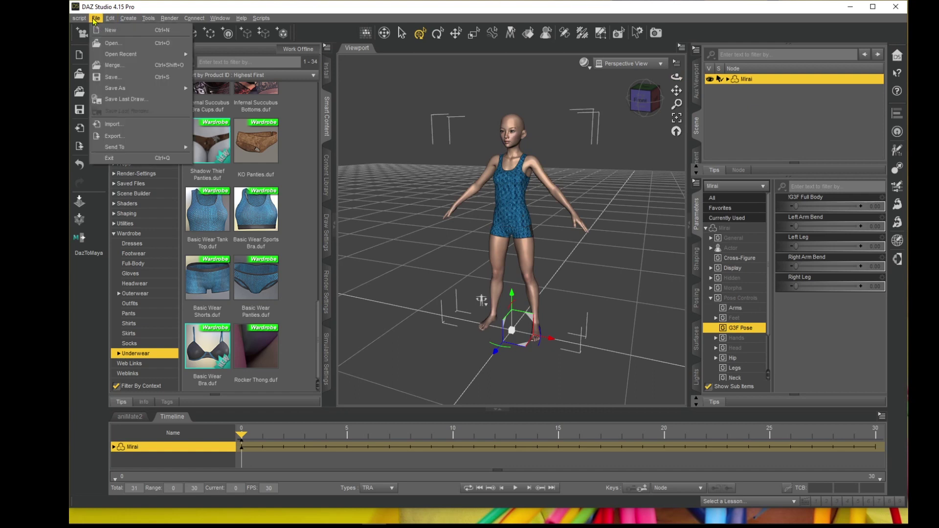
click(112, 65)
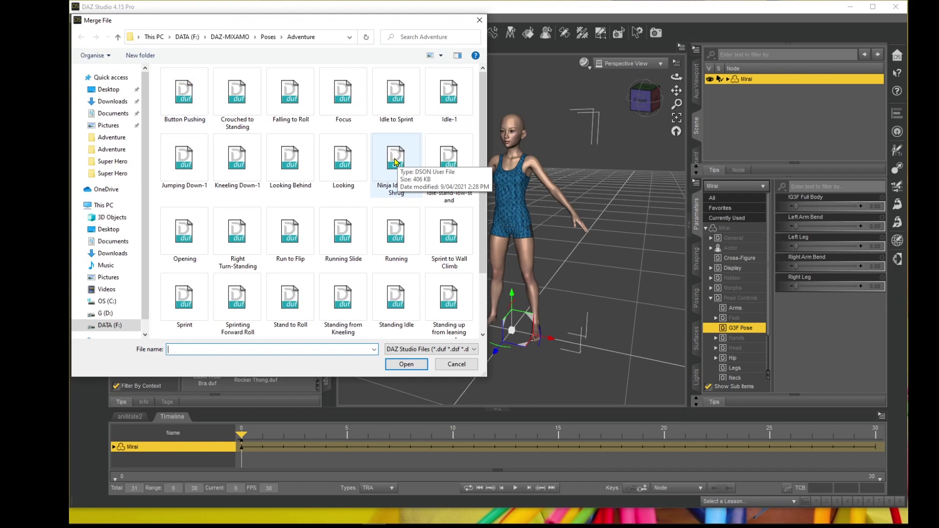
double_click(395, 161)
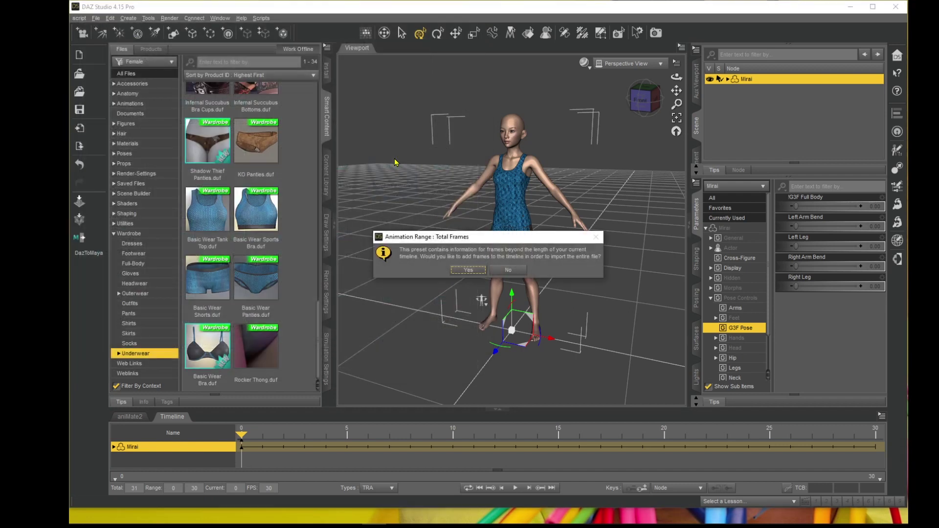
click(466, 272)
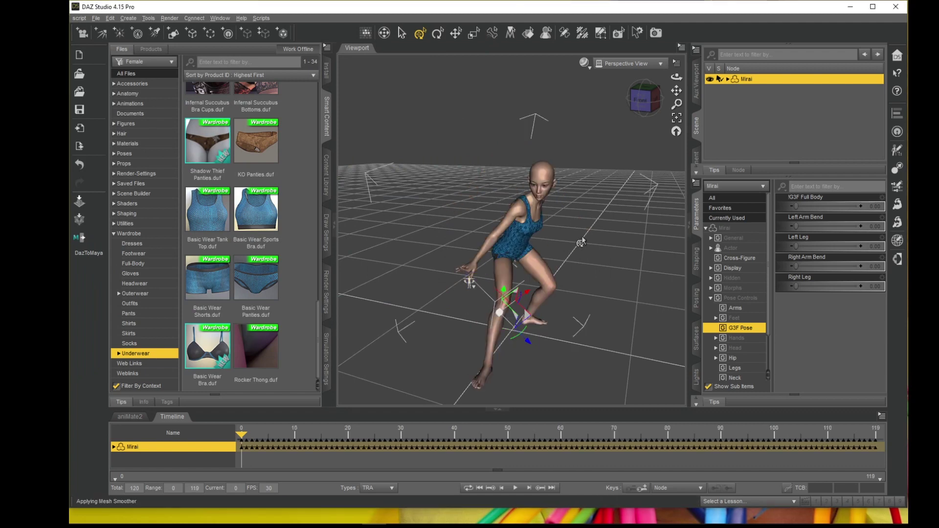
Deselect Mirai, play the Ninja Idle with Shrug animation, and watch from the front while orbiting.
click(622, 244)
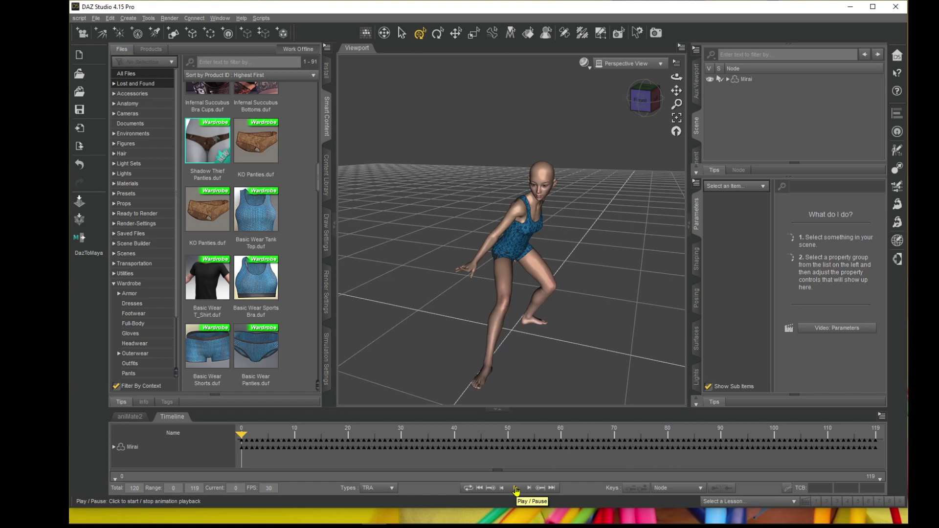
click(516, 488)
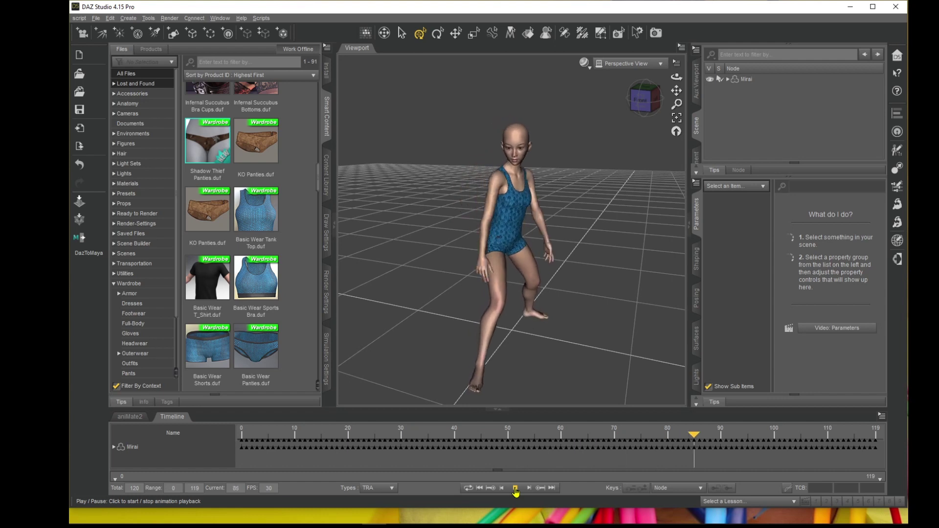
click(641, 104)
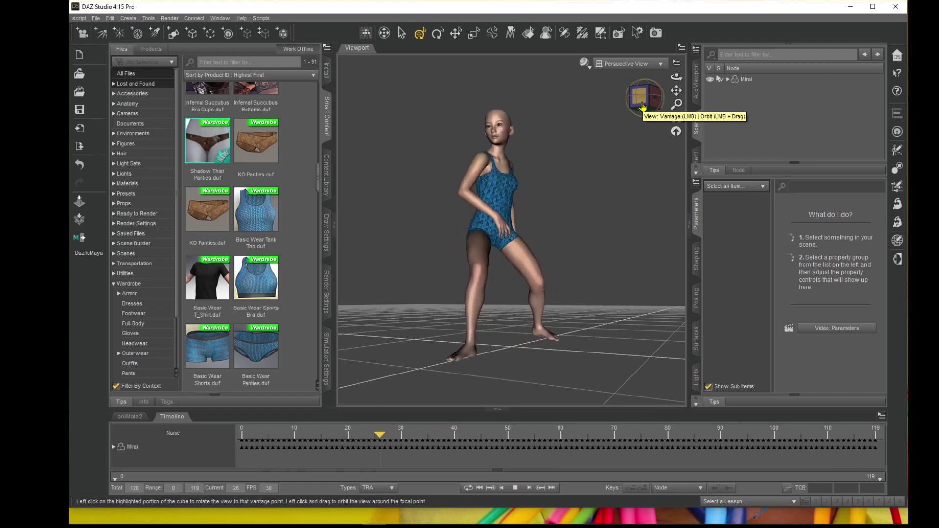
click(641, 103)
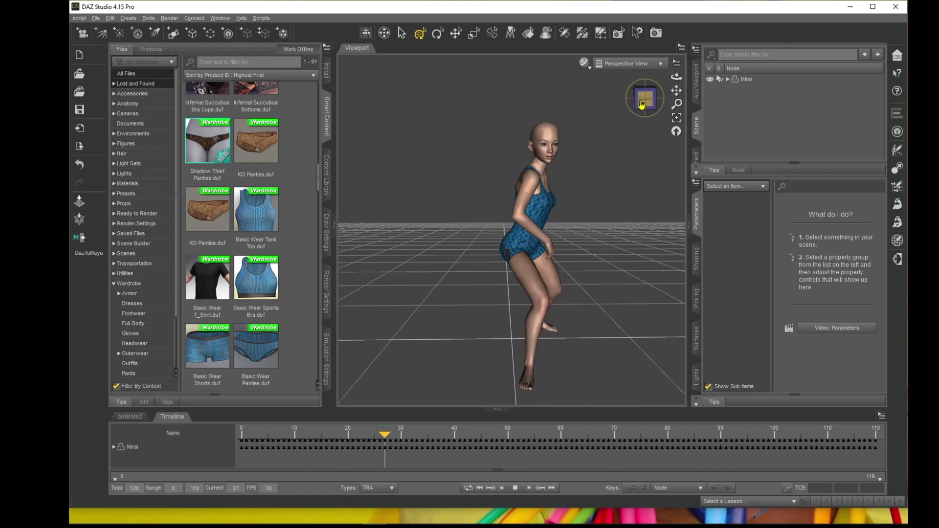
drag(640, 106, 658, 102)
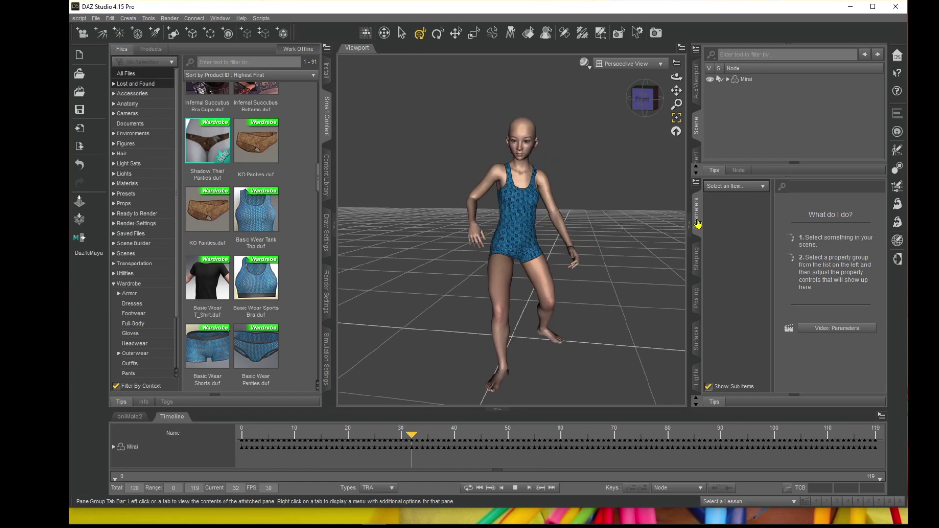
Reselect the Mirai figure and replay its animation from frame 0.
click(746, 78)
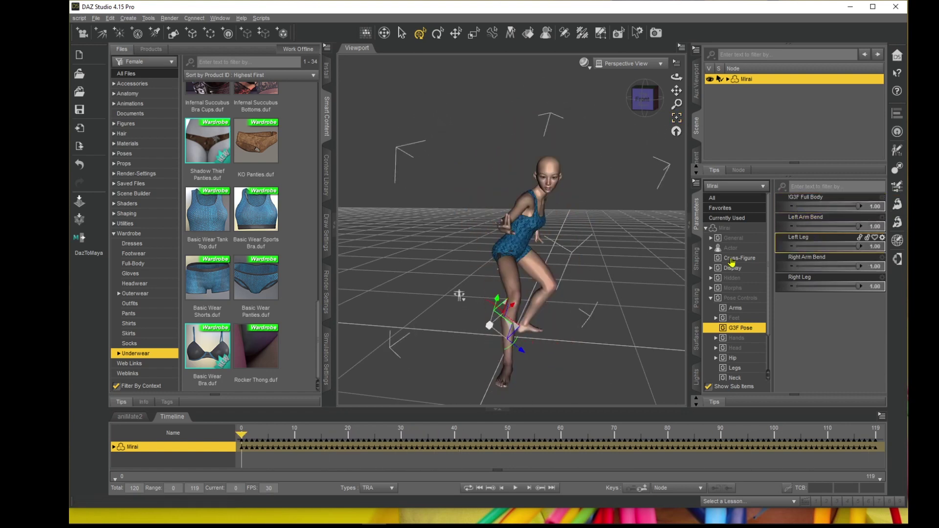
click(516, 489)
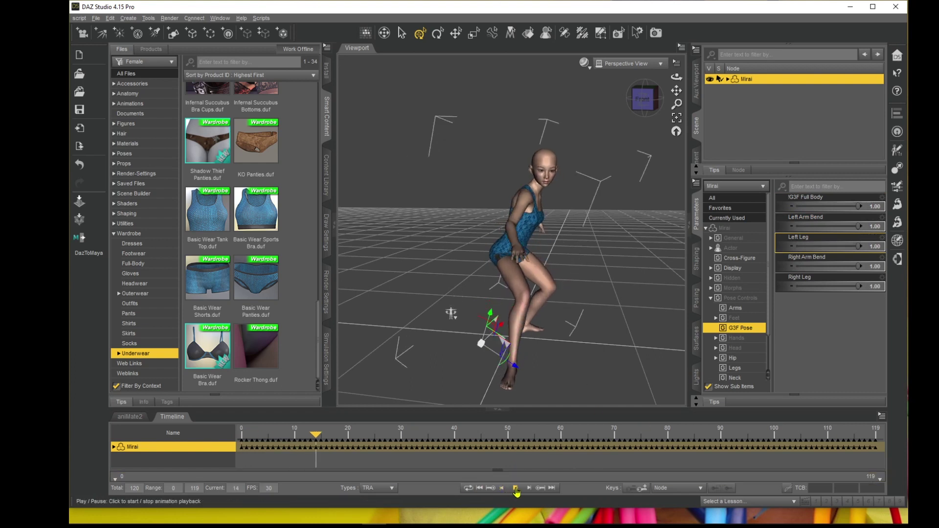